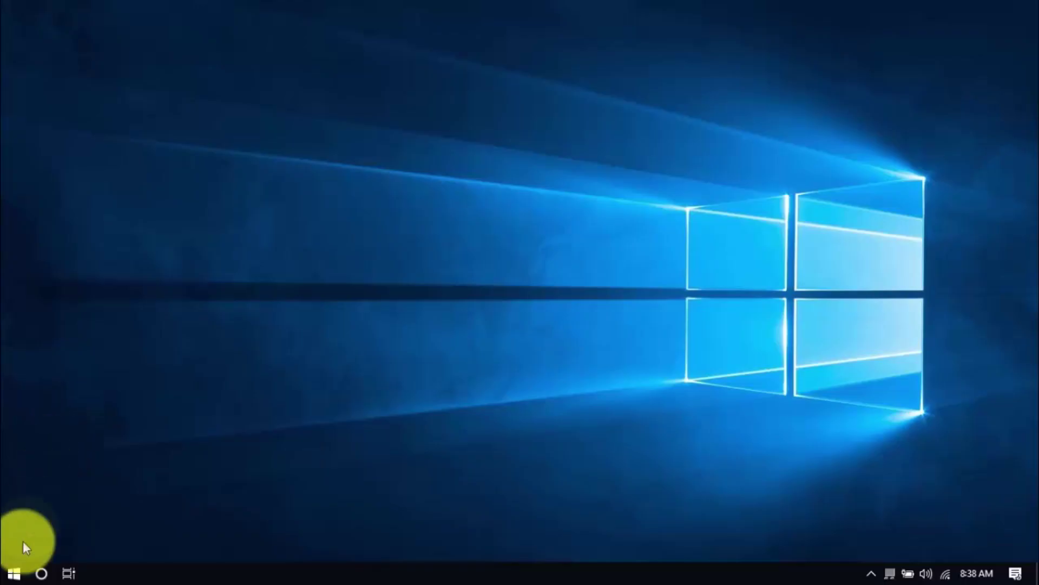
# Step: In Settings, open Apps and expand an installed app's entry to see its actions
pyautogui.click(12, 576)
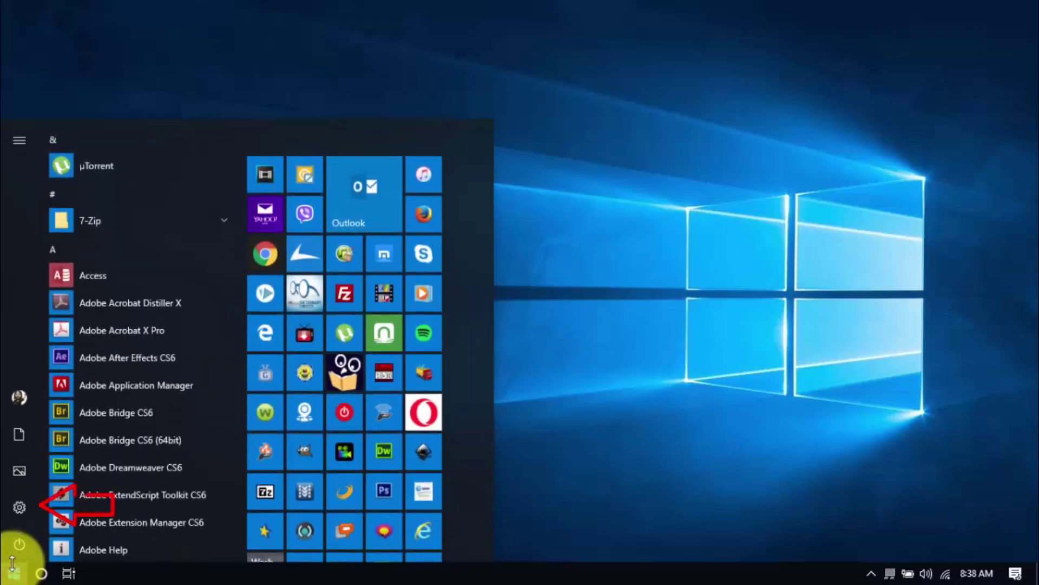
pyautogui.click(14, 511)
pyautogui.click(99, 255)
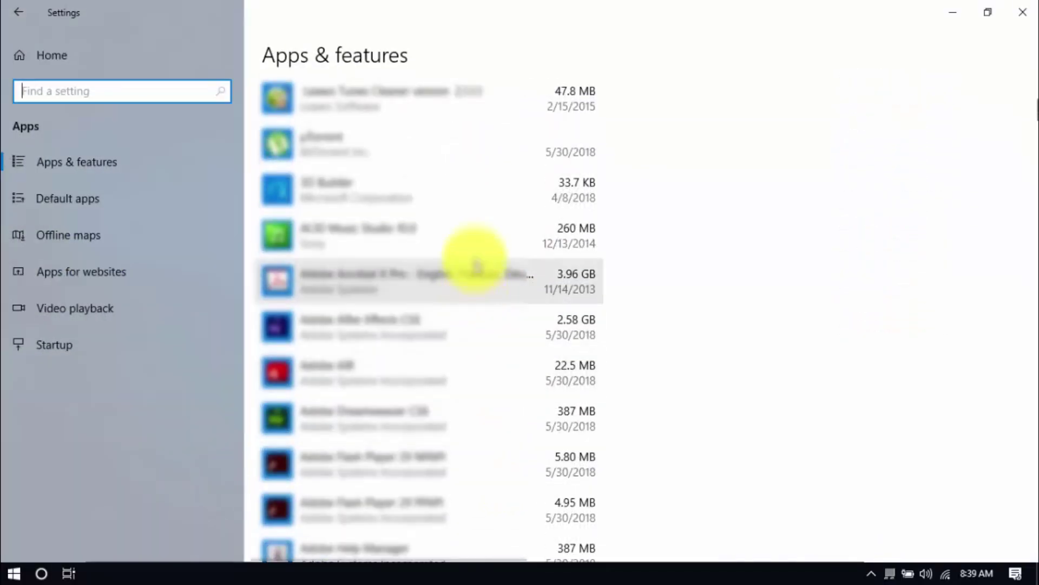
pyautogui.click(475, 235)
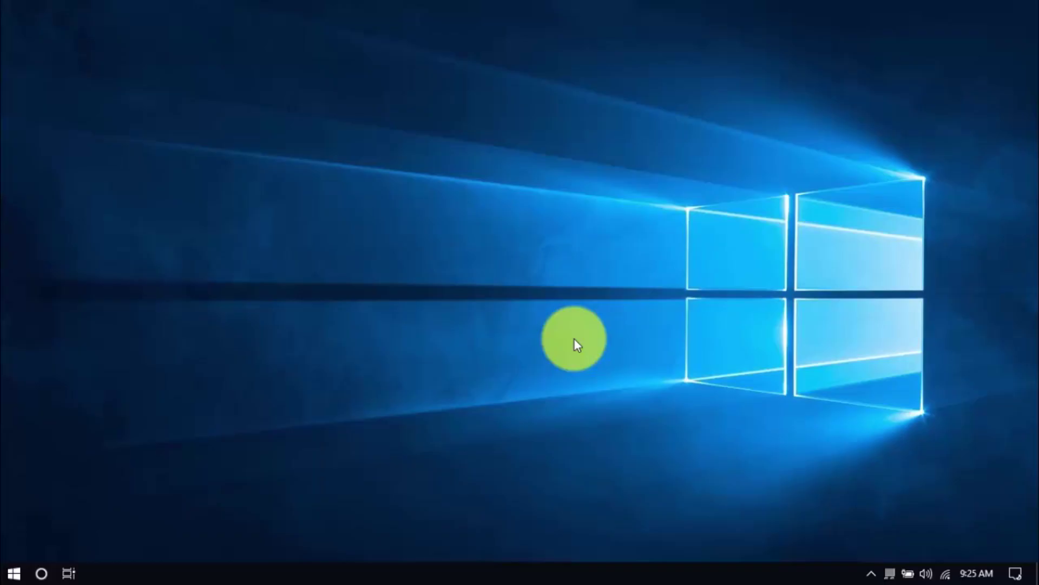
# Step: Reopen Settings and go to System > Power & sleep
pyautogui.click(15, 575)
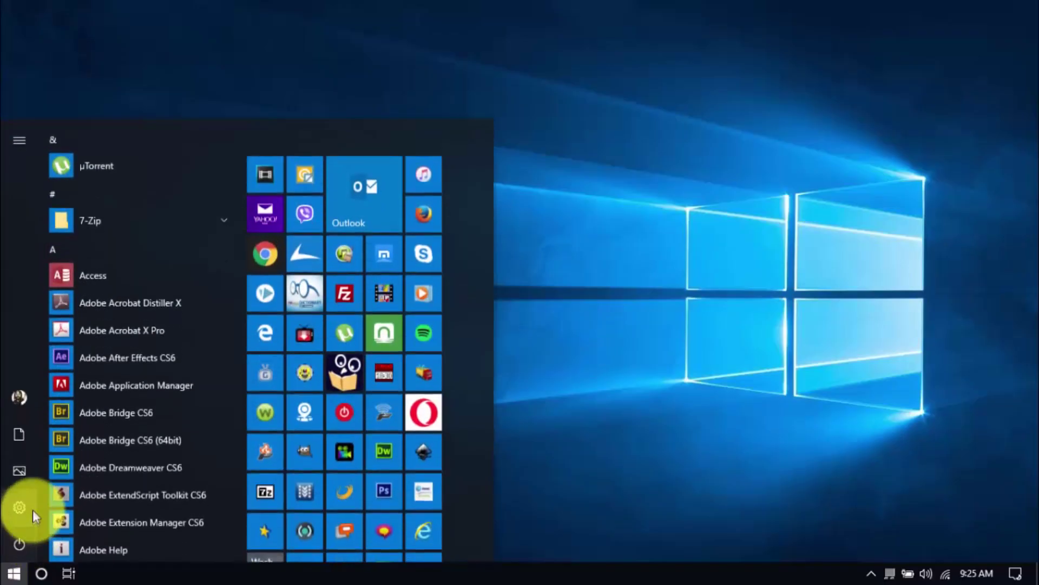
pyautogui.click(31, 501)
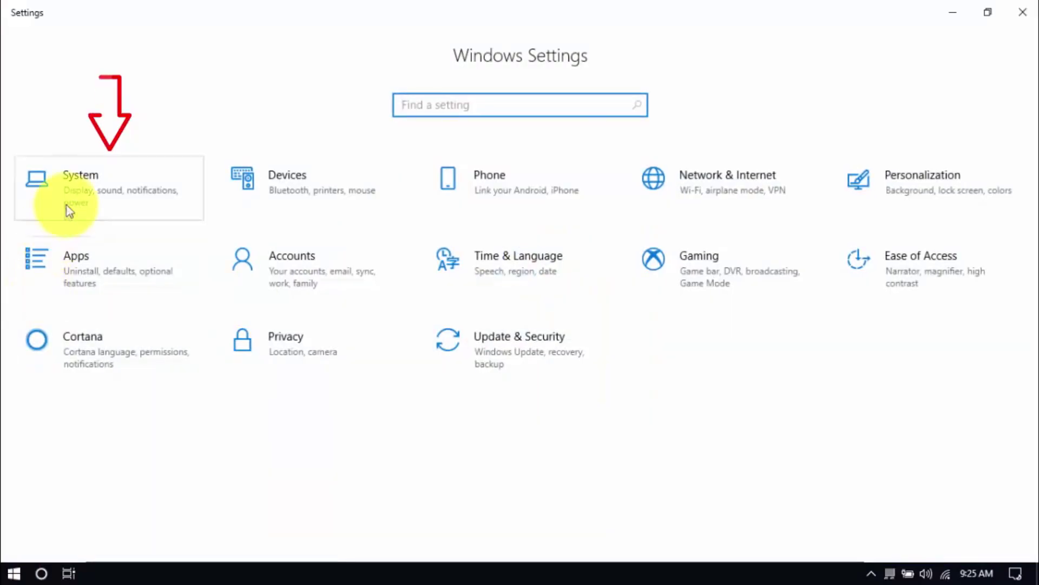
pyautogui.click(66, 206)
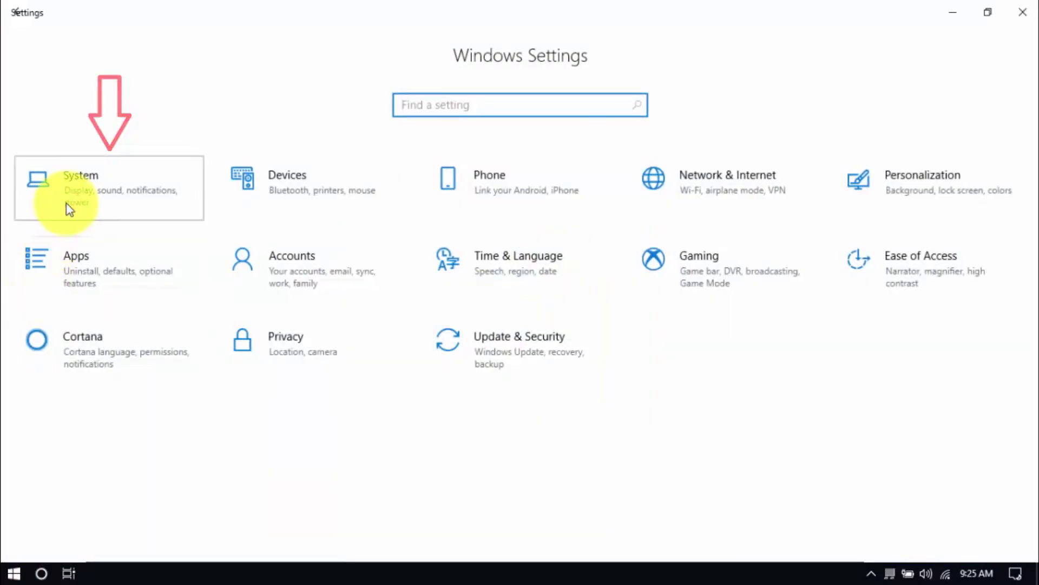
pyautogui.click(90, 314)
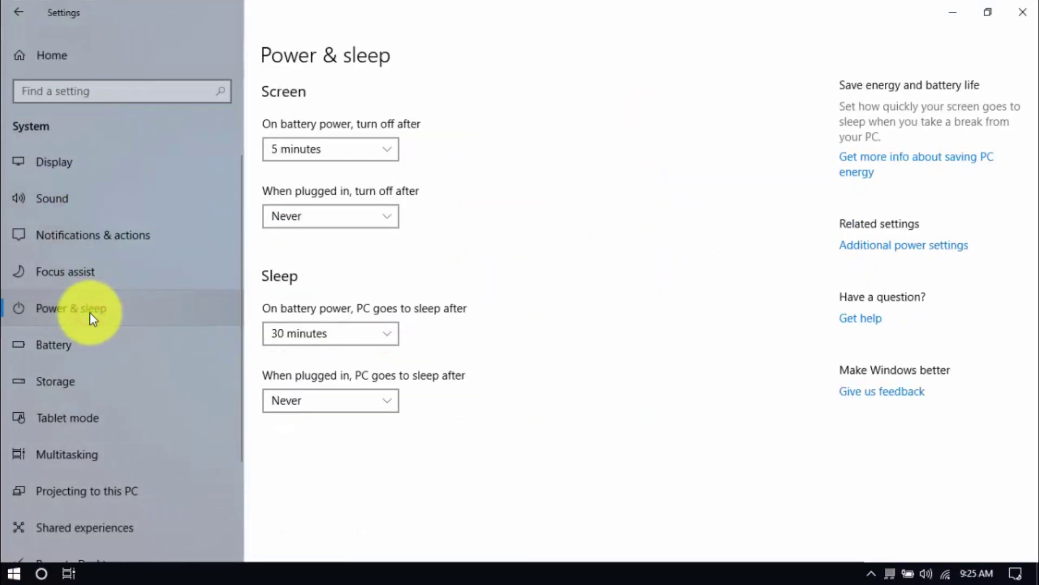
# Step: From Additional power settings, create a High performance power plan named My Custom Plan 1
pyautogui.click(880, 252)
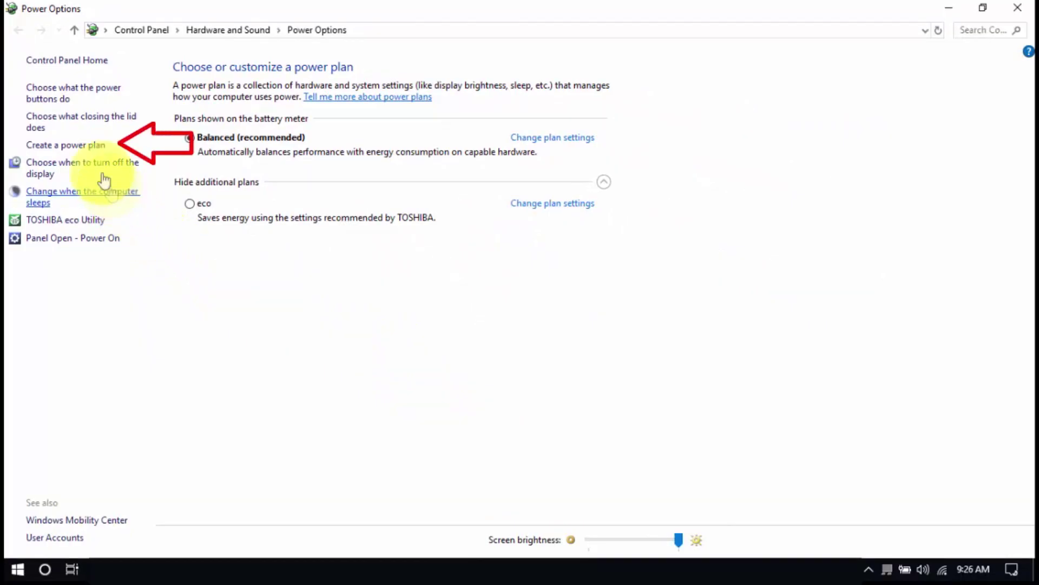
pyautogui.click(88, 144)
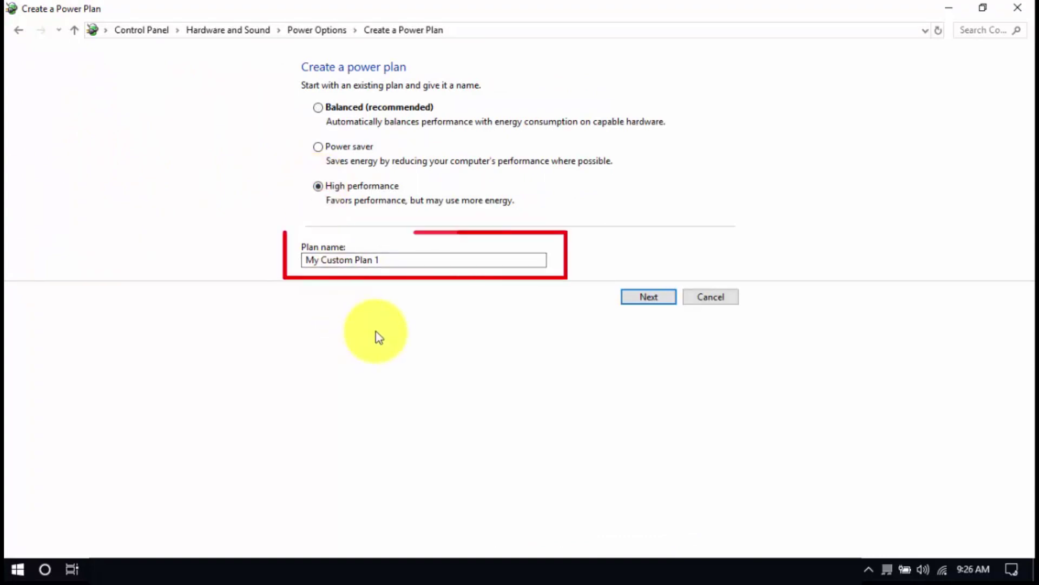
pyautogui.click(623, 296)
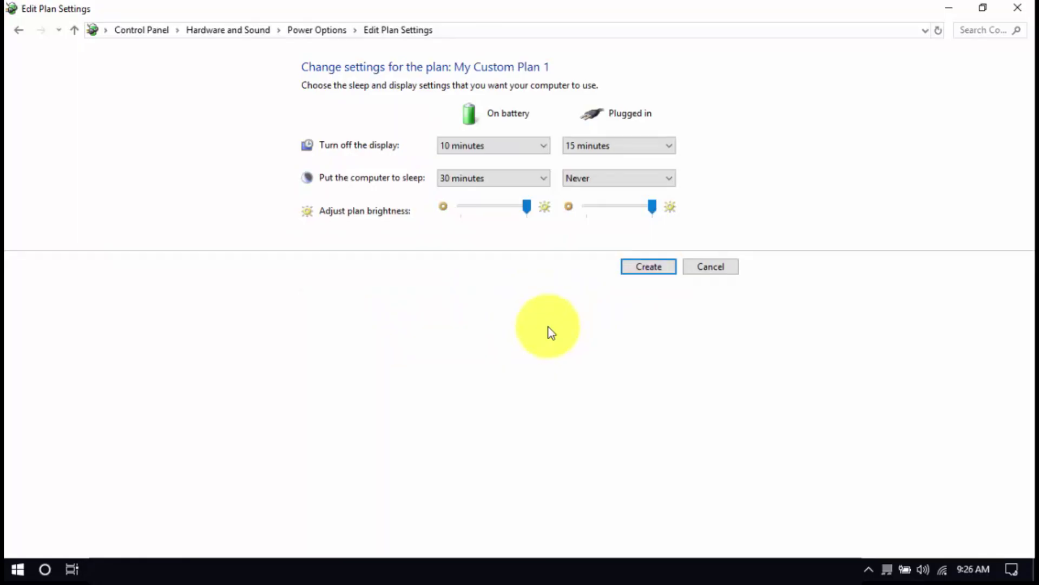
pyautogui.click(651, 267)
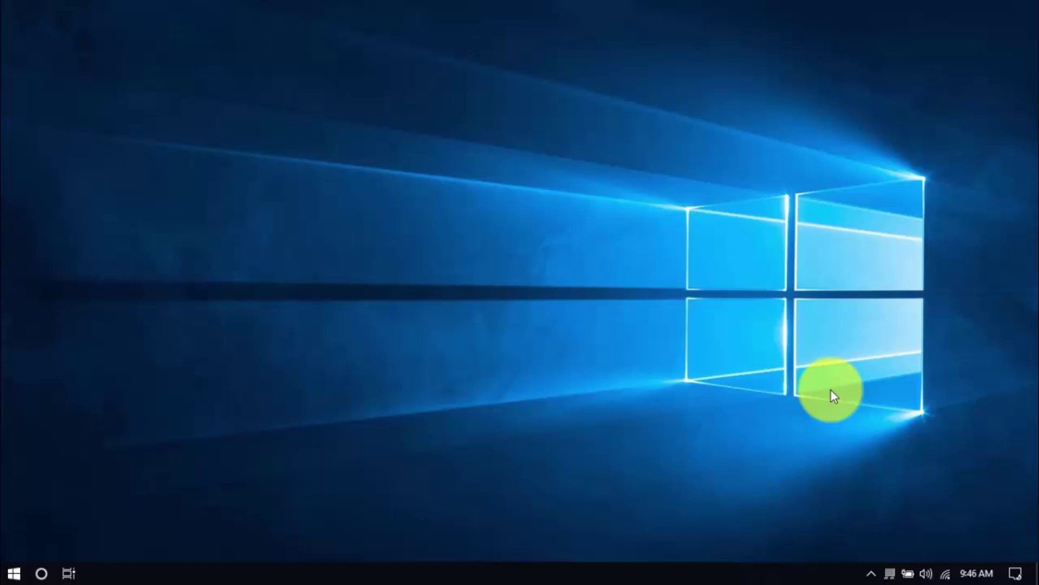
# Step: Disable the fourth startup program (TOSHIBA Corporation) in Task Manager's Startup list
pyautogui.rightClick(830, 570)
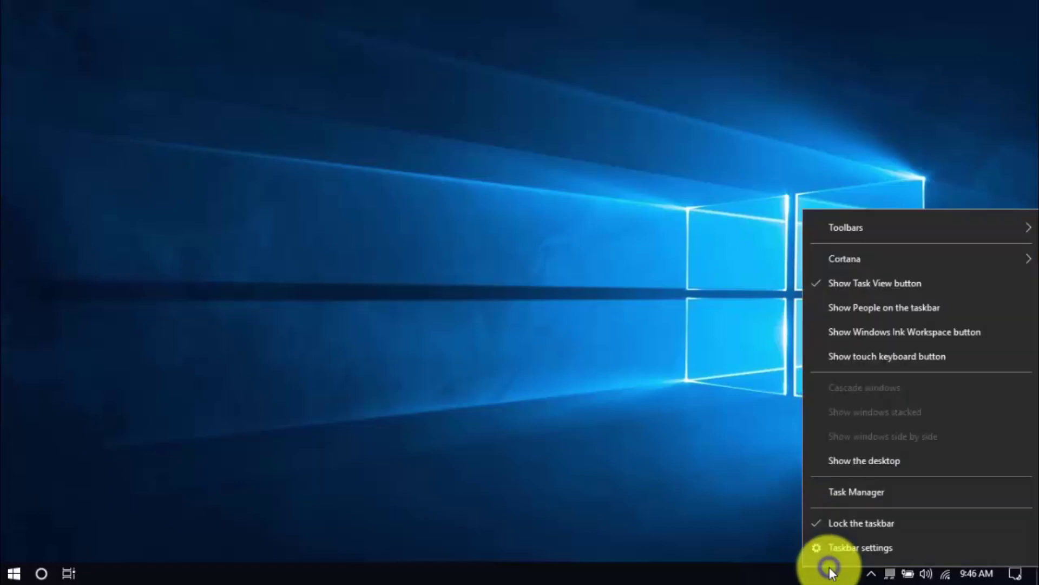
pyautogui.click(830, 495)
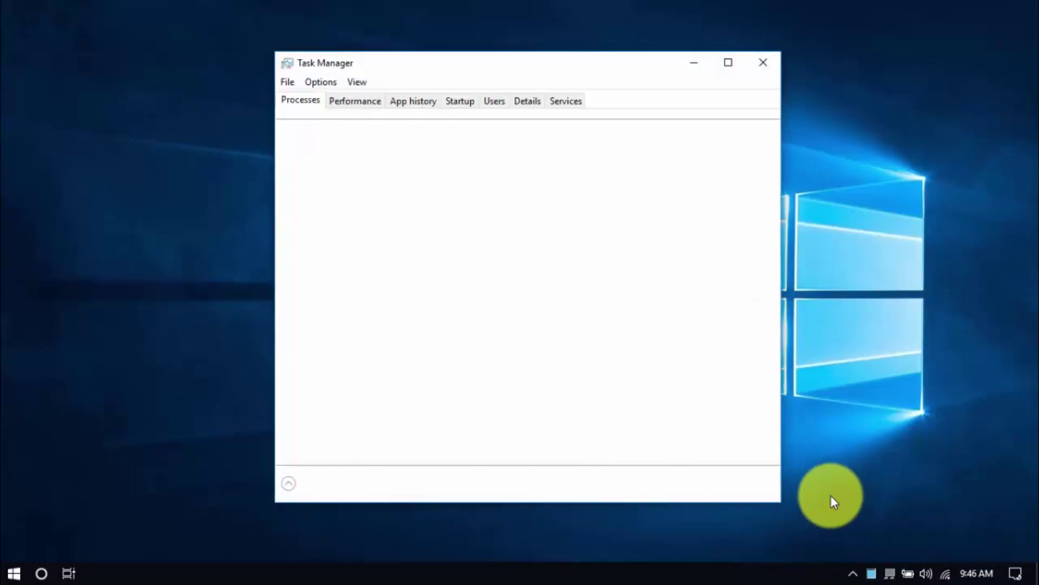
pyautogui.click(463, 100)
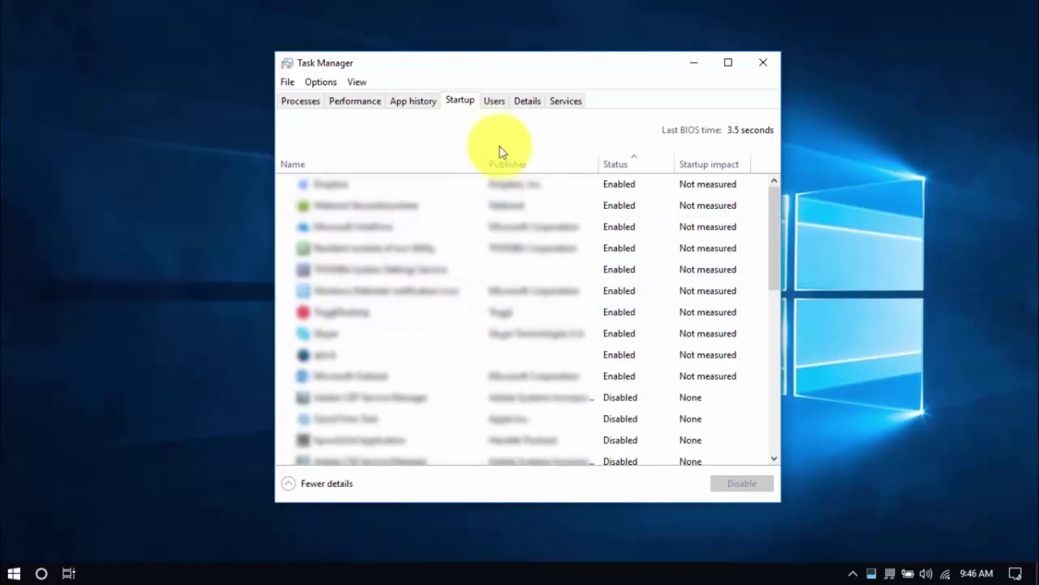
pyautogui.rightClick(601, 246)
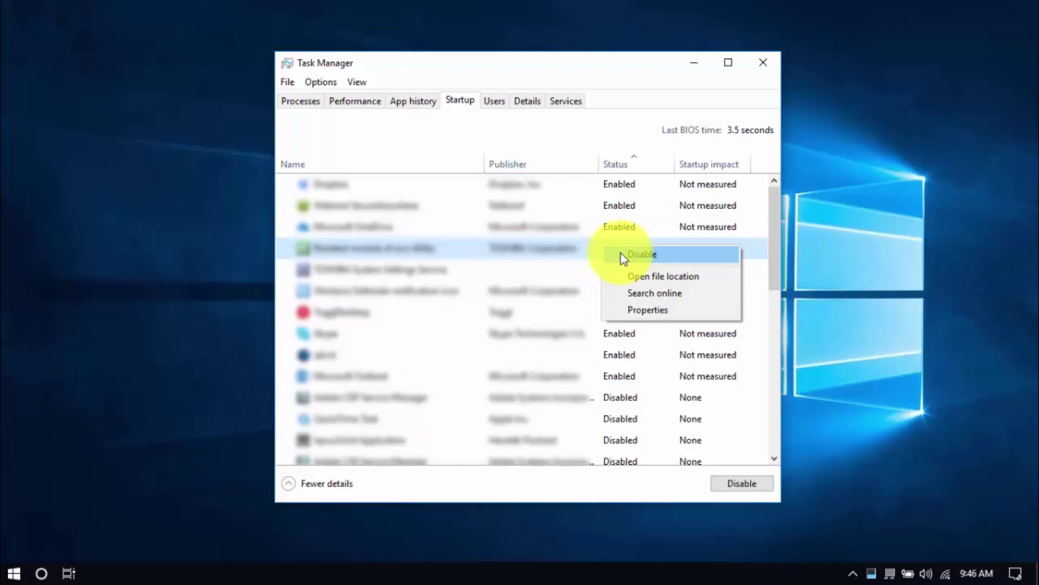
pyautogui.click(621, 253)
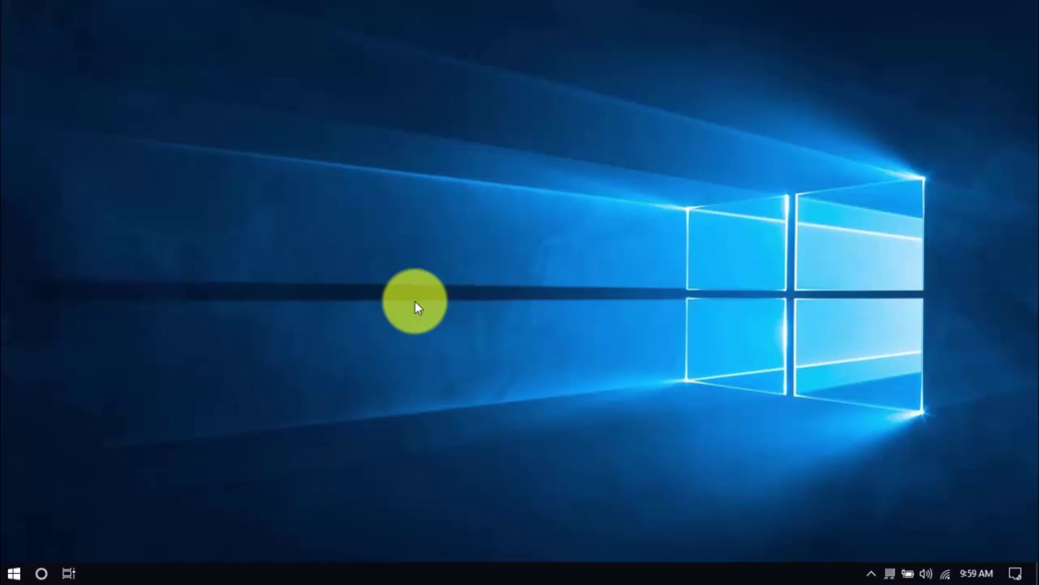
pyautogui.click(11, 576)
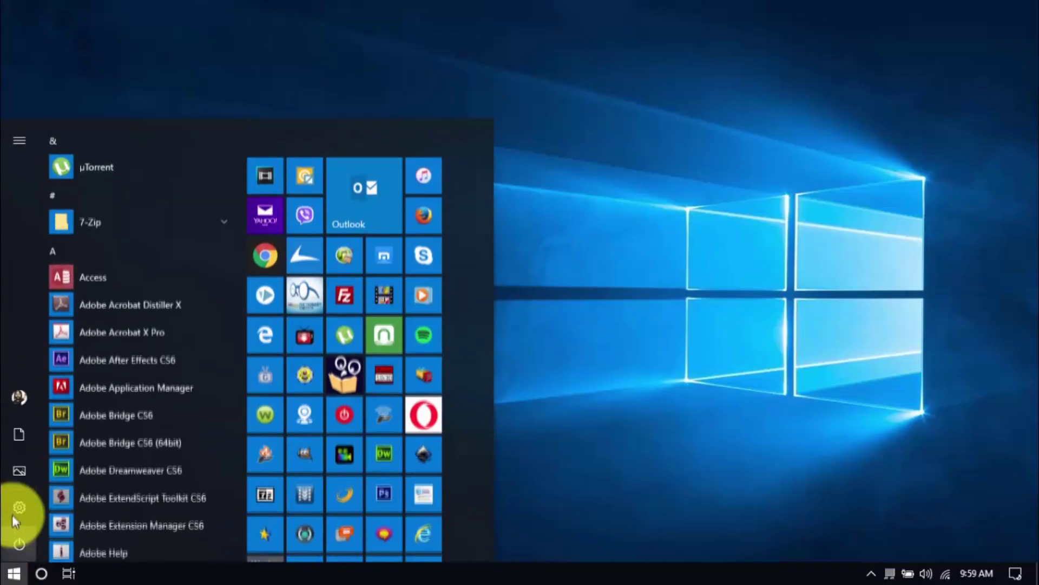
pyautogui.click(12, 511)
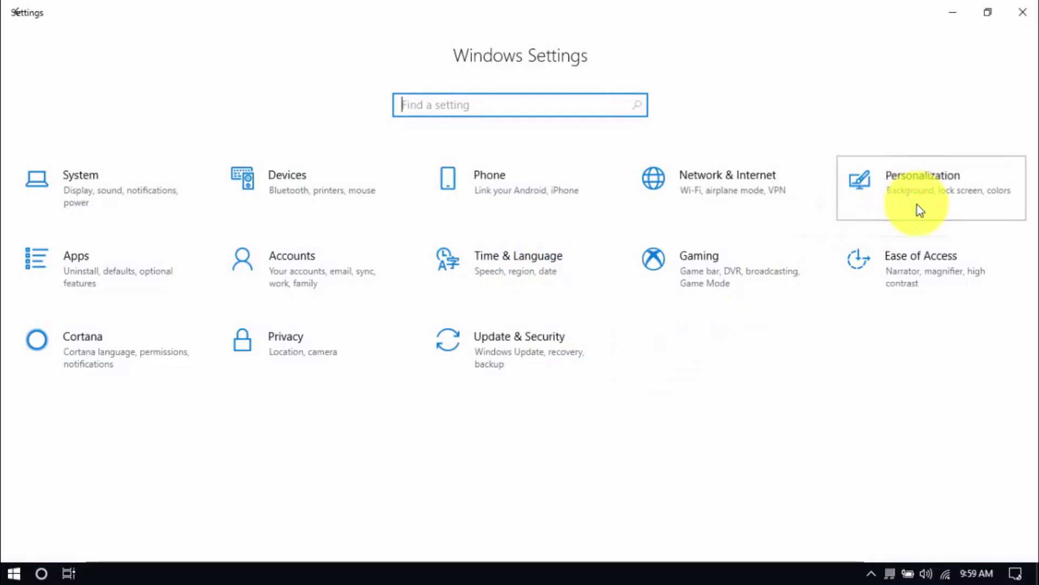
pyautogui.click(918, 208)
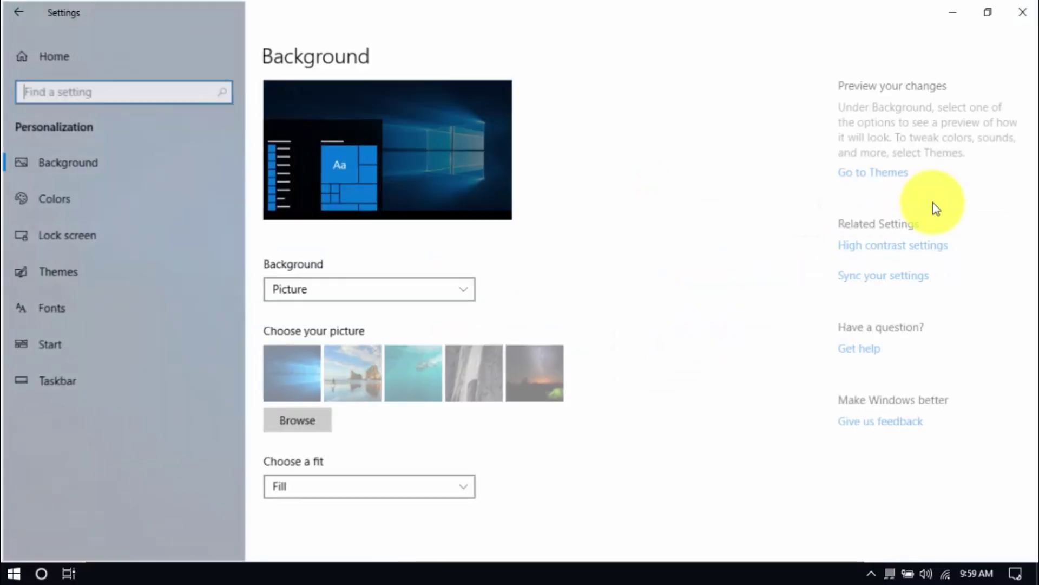
pyautogui.click(97, 203)
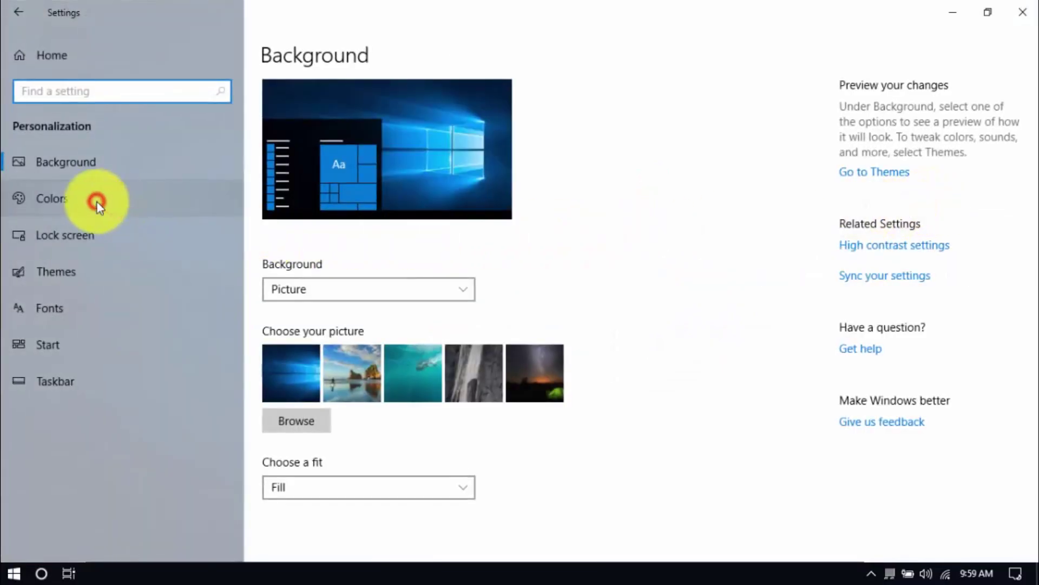
pyautogui.scroll(-10, 660, 359)
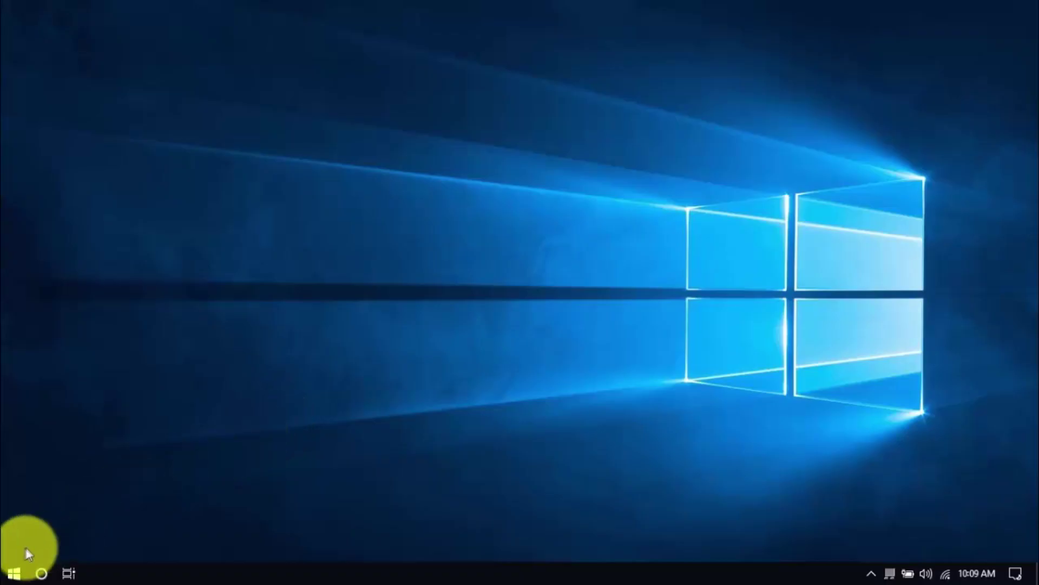
pyautogui.click(13, 573)
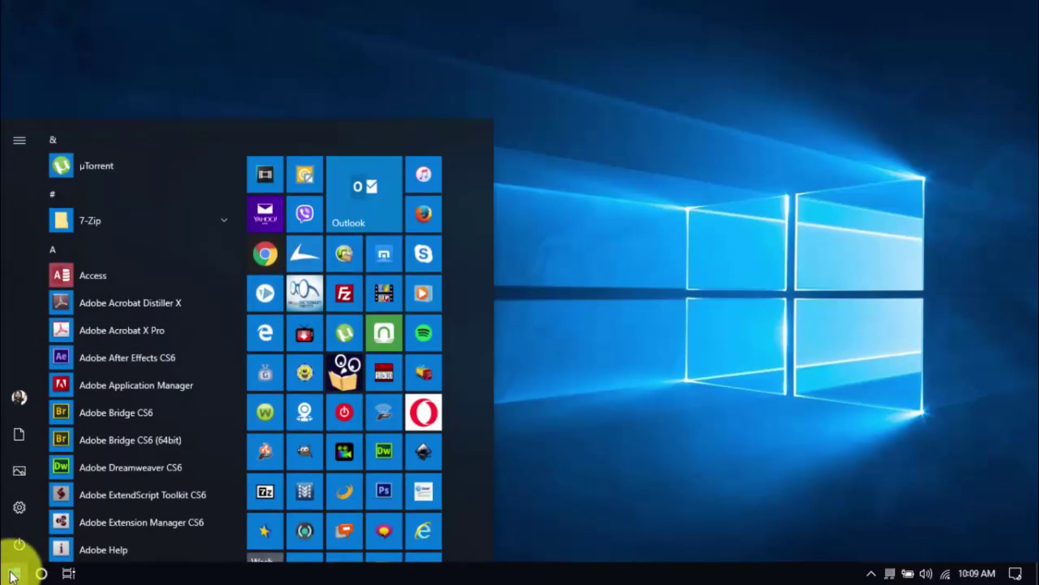
pyautogui.write('defrag')
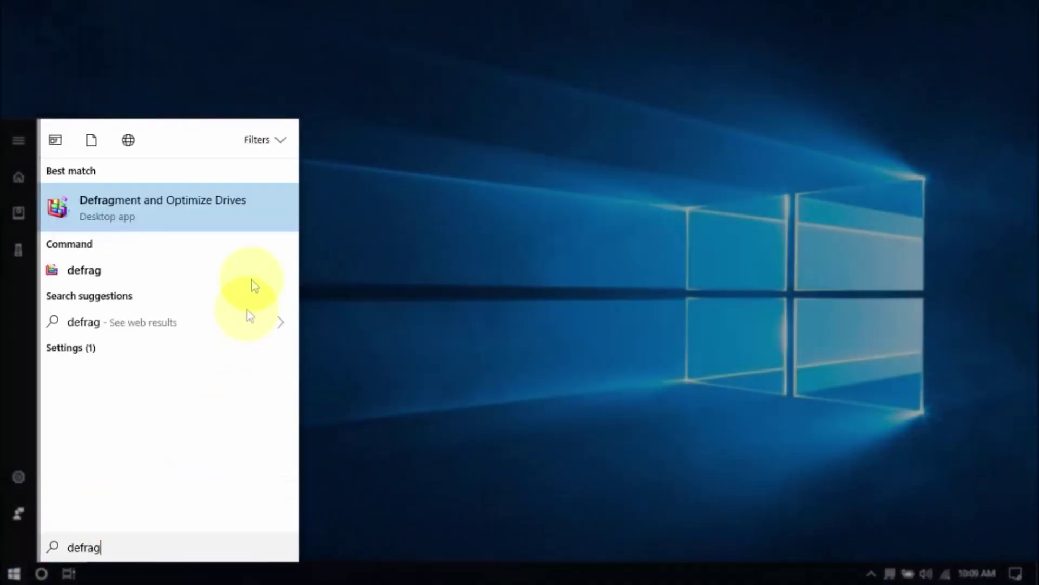
pyautogui.press('Return')
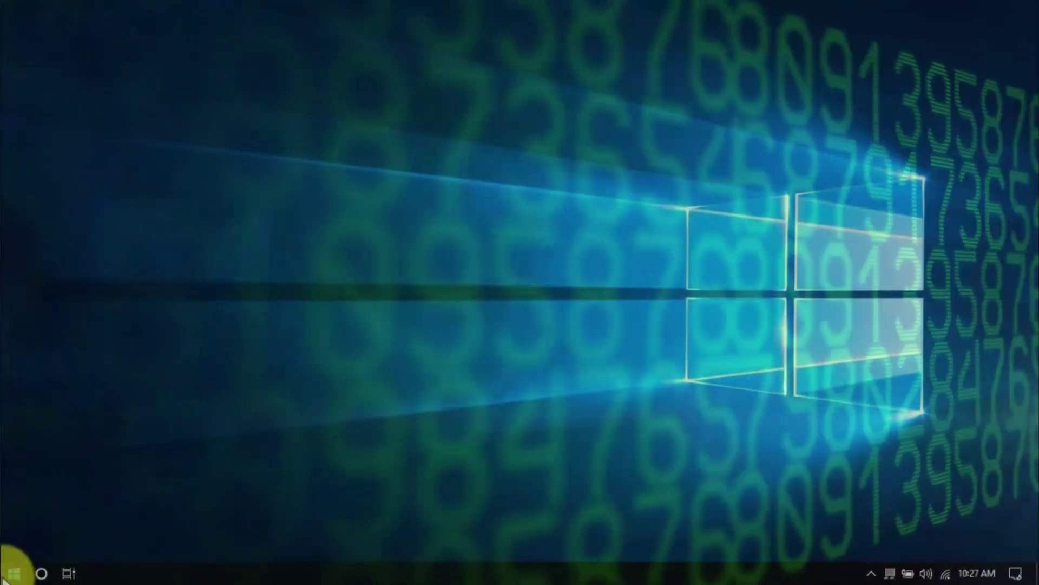
# Step: Open the user's Temp folder by running %temp%
pyautogui.rightClick(8, 573)
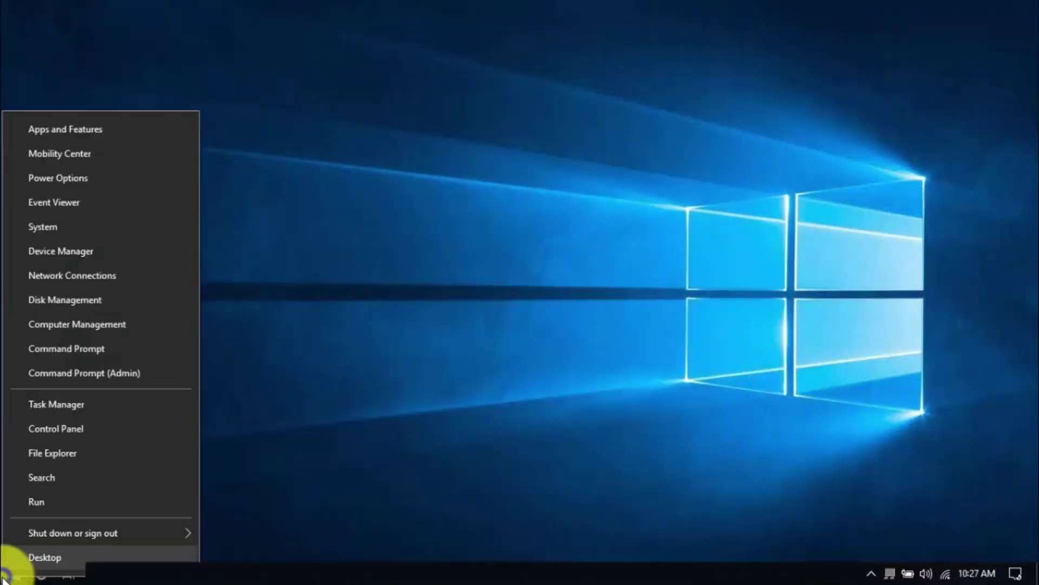
pyautogui.click(51, 499)
pyautogui.write('%temp%')
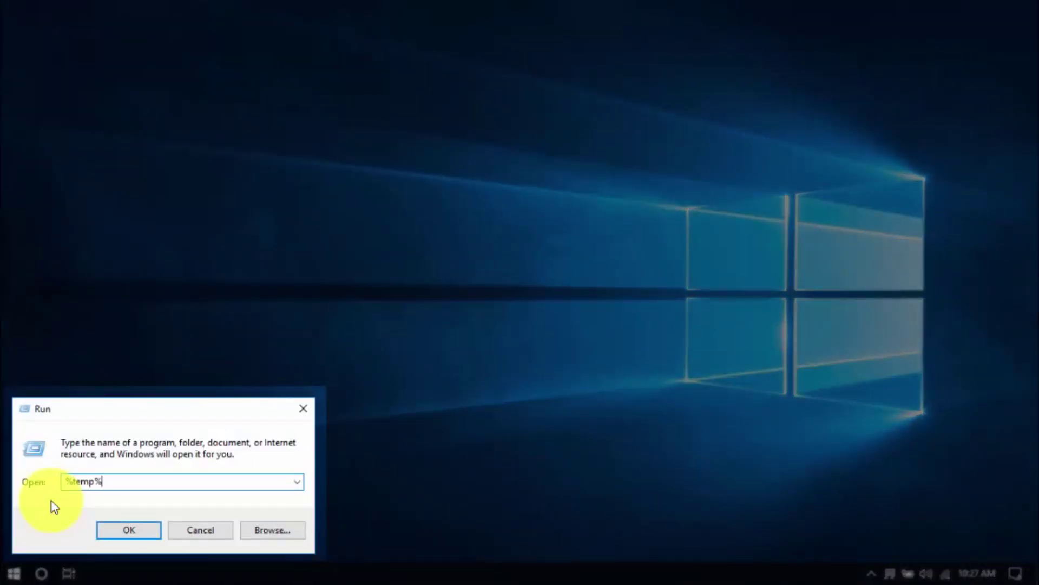
pyautogui.press('Return')
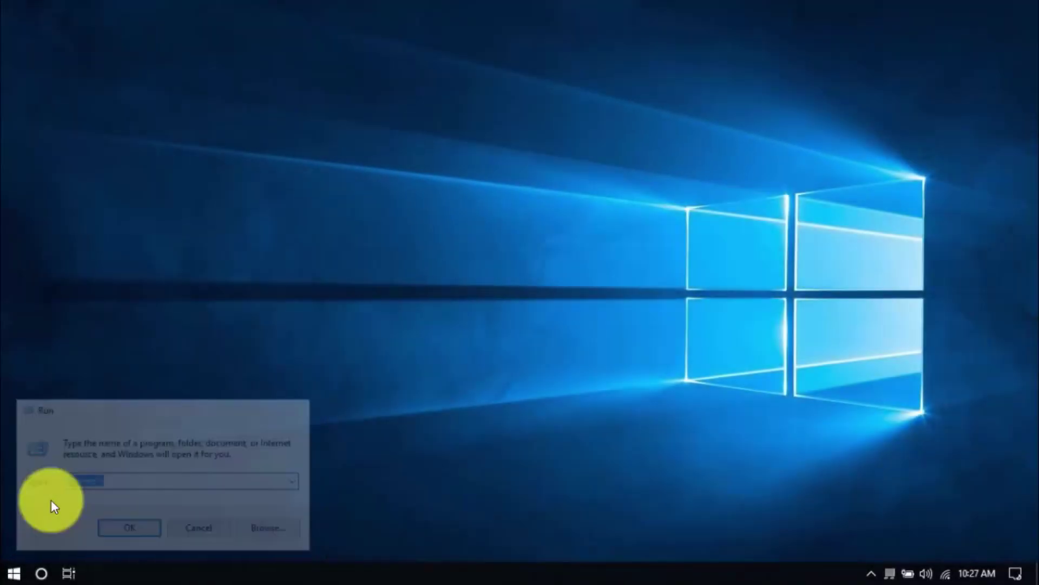
# Step: Select all 57 items in Temp and delete them
pyautogui.click(608, 390)
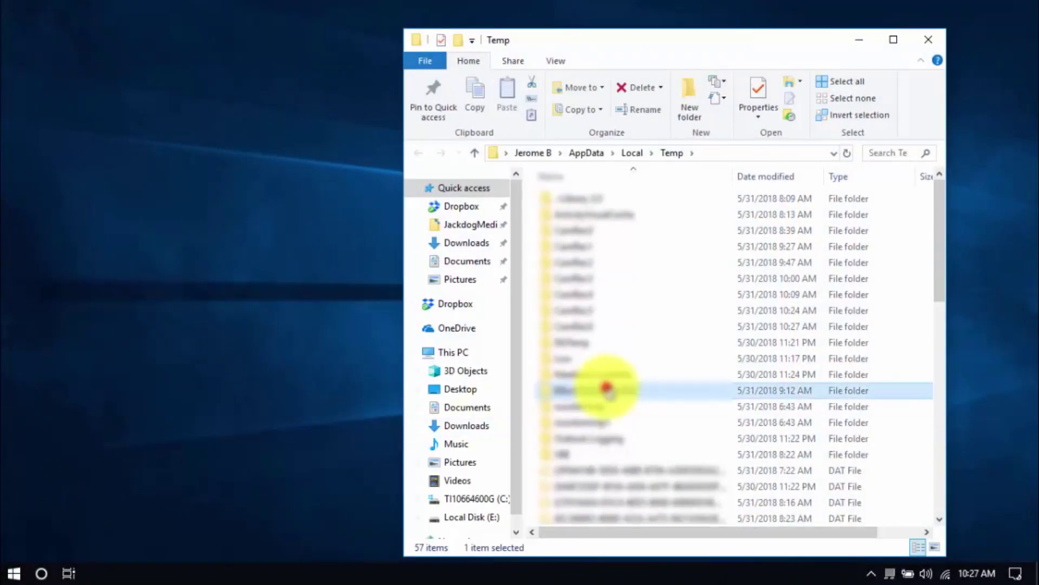
pyautogui.hotkey('ctrl', 'a')
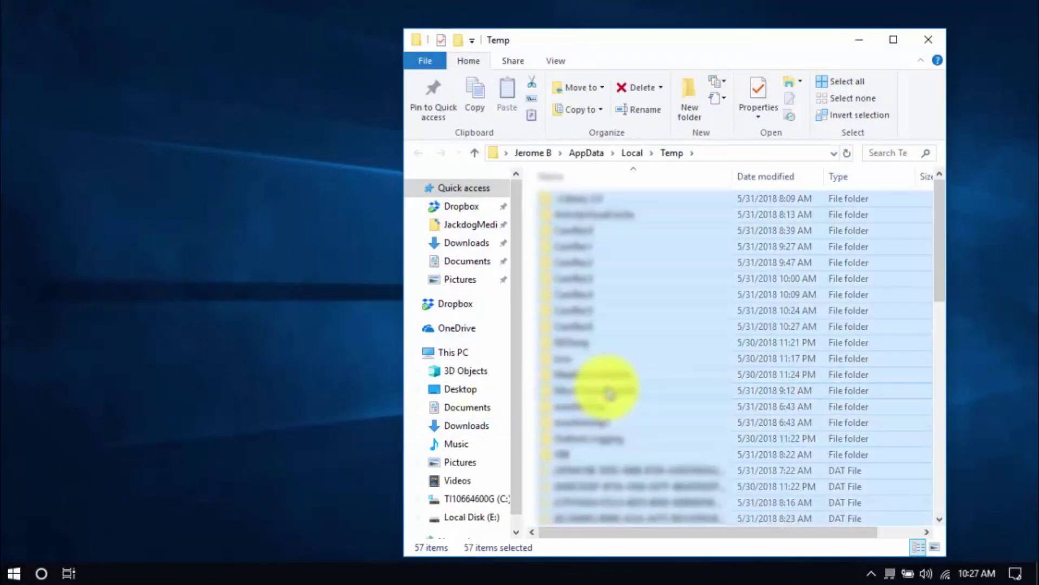
pyautogui.press('Delete')
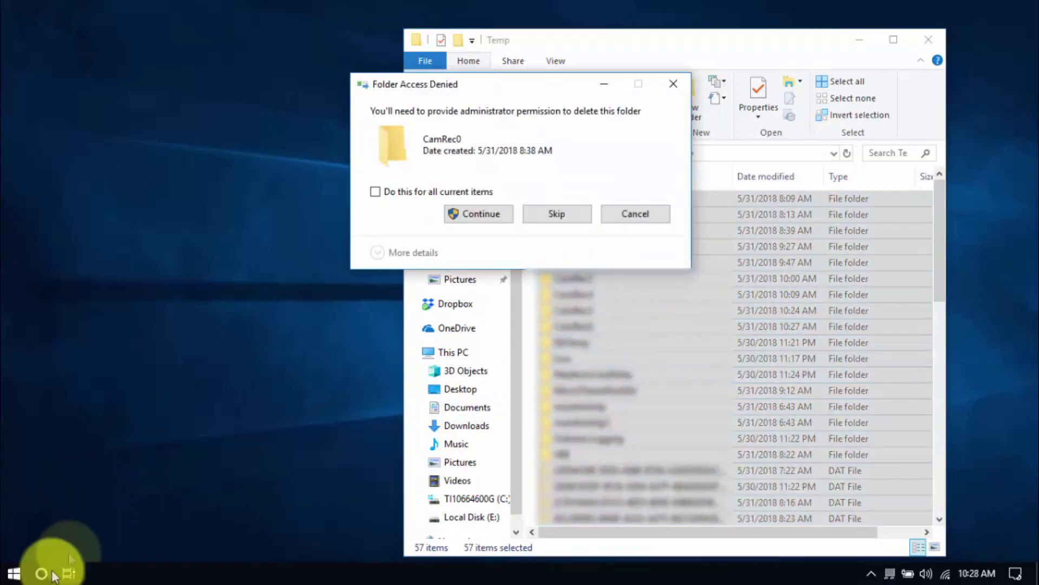
# Step: Run temp to open the Windows Temp folder and select all 95 items
pyautogui.rightClick(14, 573)
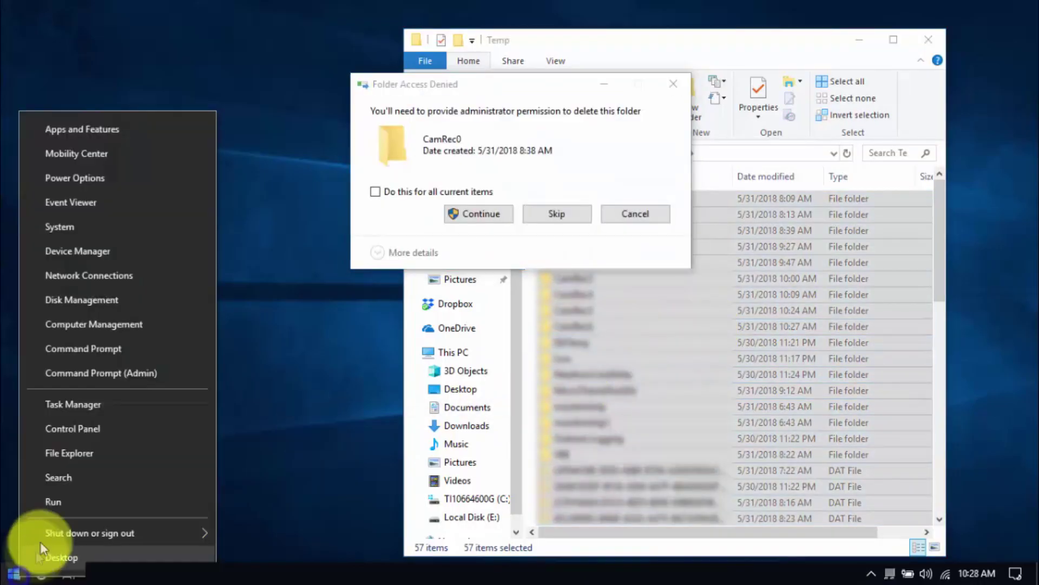
pyautogui.click(60, 495)
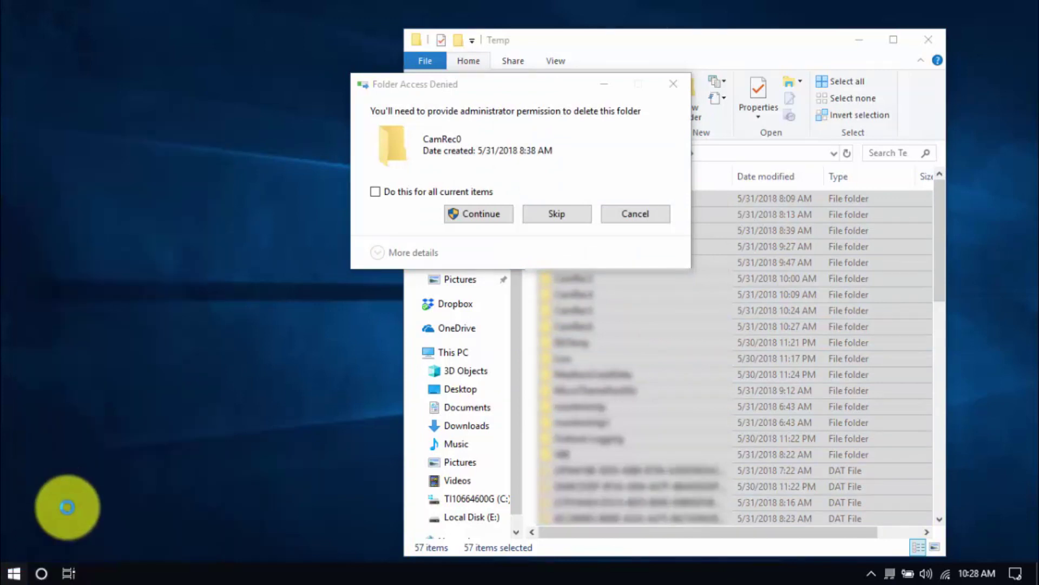
pyautogui.write('temp')
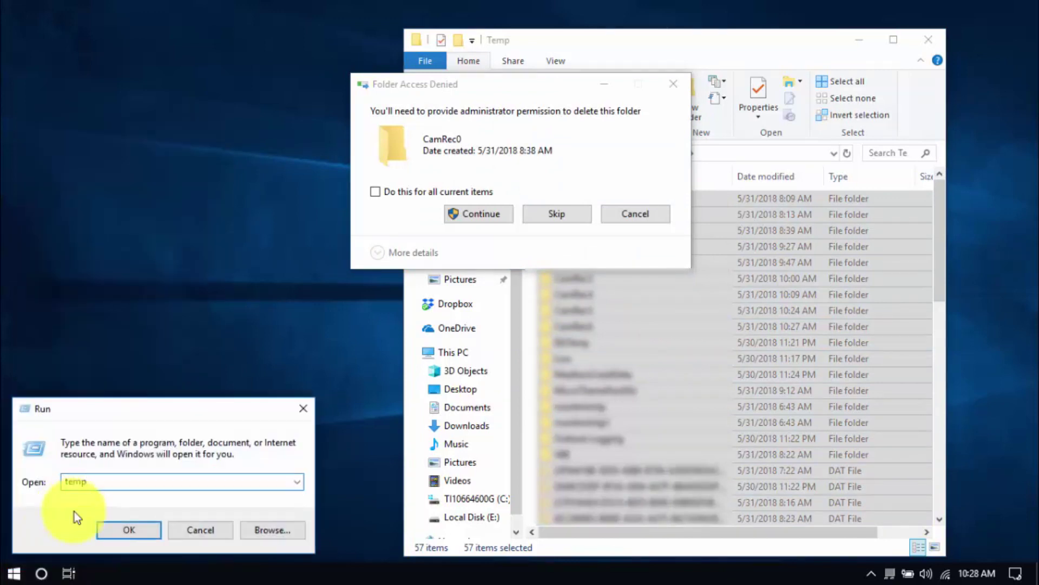
pyautogui.click(125, 533)
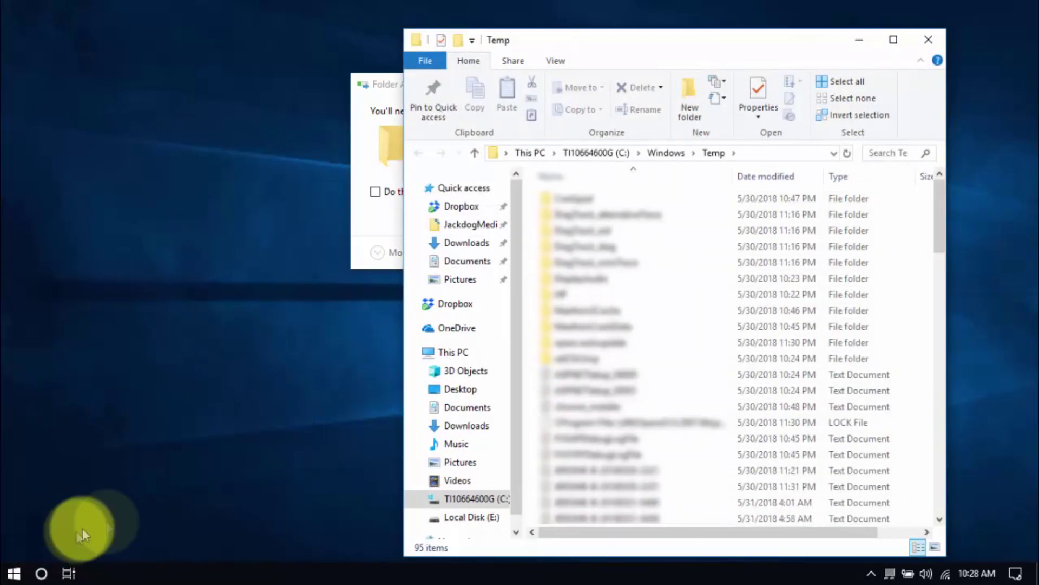
pyautogui.click(569, 374)
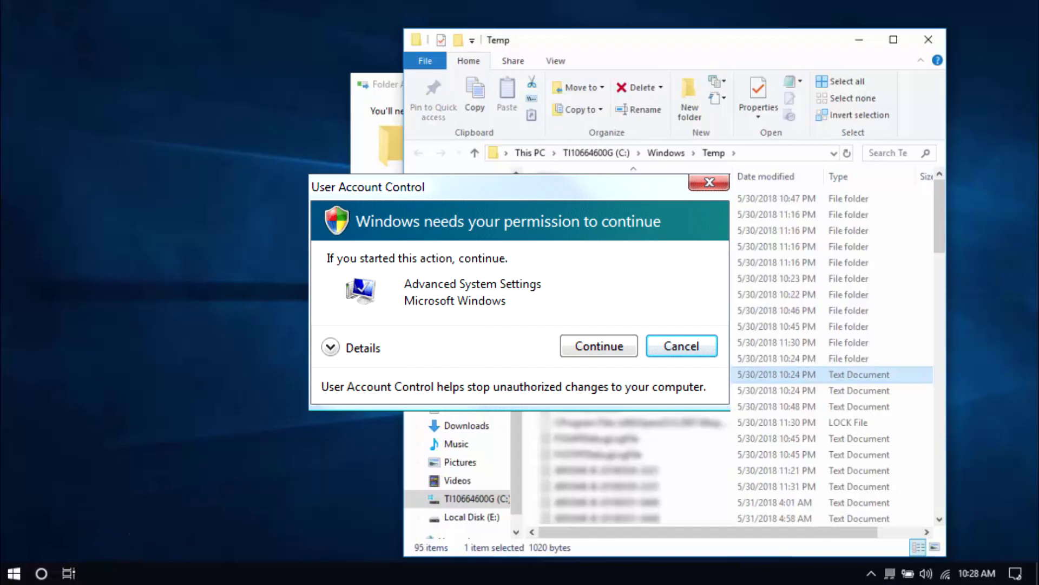
pyautogui.hotkey('ctrl', 'a')
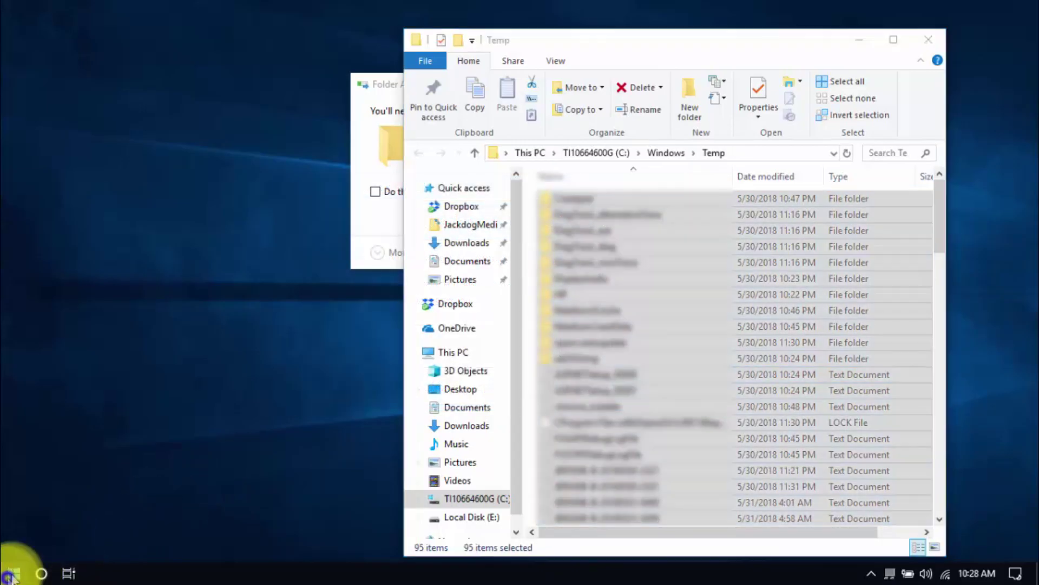
# Step: Run prefetch to open the Windows Prefetch folder
pyautogui.rightClick(11, 577)
pyautogui.click(59, 507)
pyautogui.write('prefe')
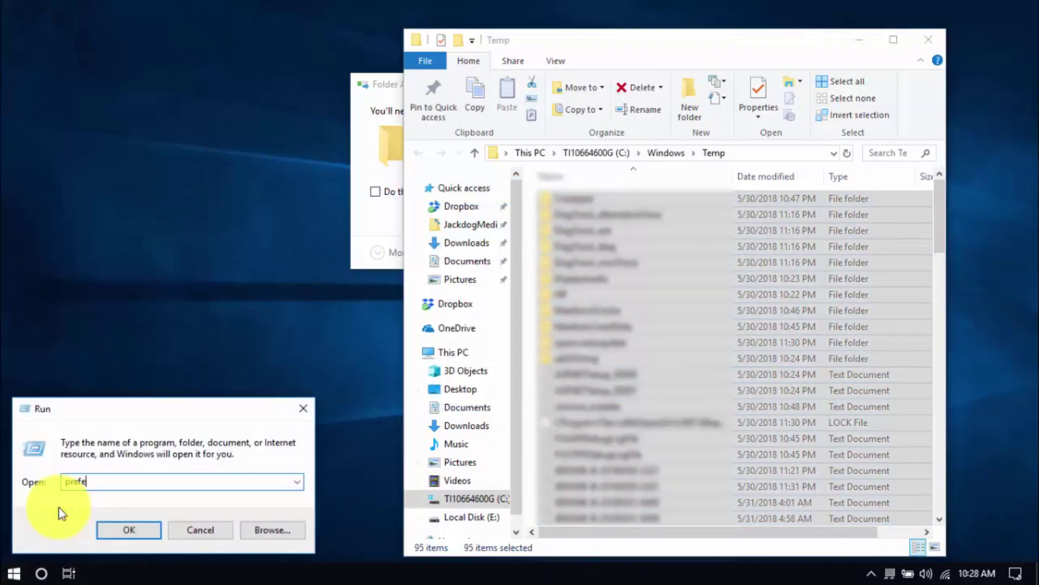
pyautogui.press('Return')
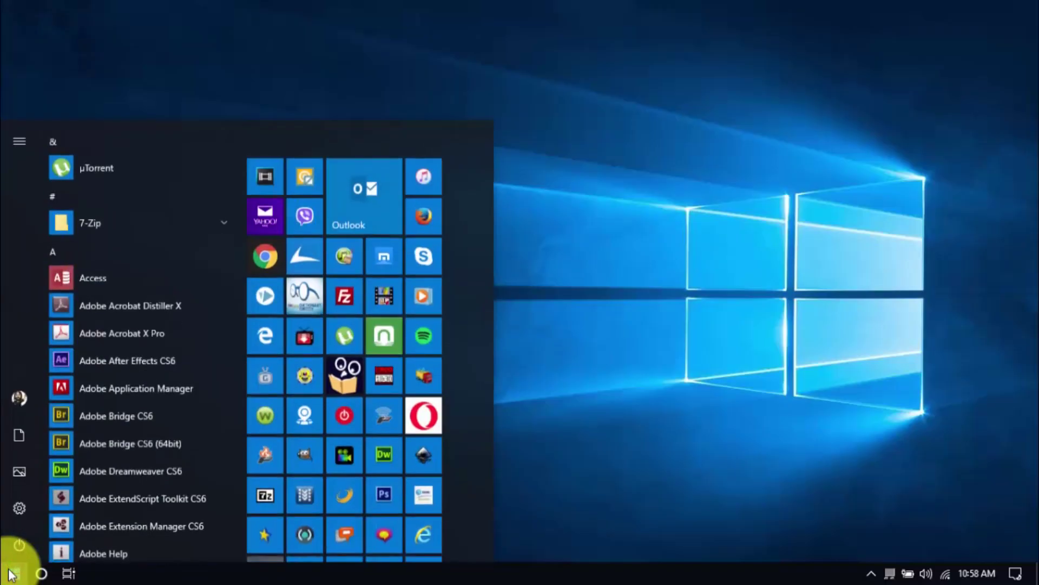
# Step: Launch Disk Cleanup on drive C: and rescan including system files, listing up to 62.4 GB
pyautogui.click(12, 575)
pyautogui.write('disk cleanup')
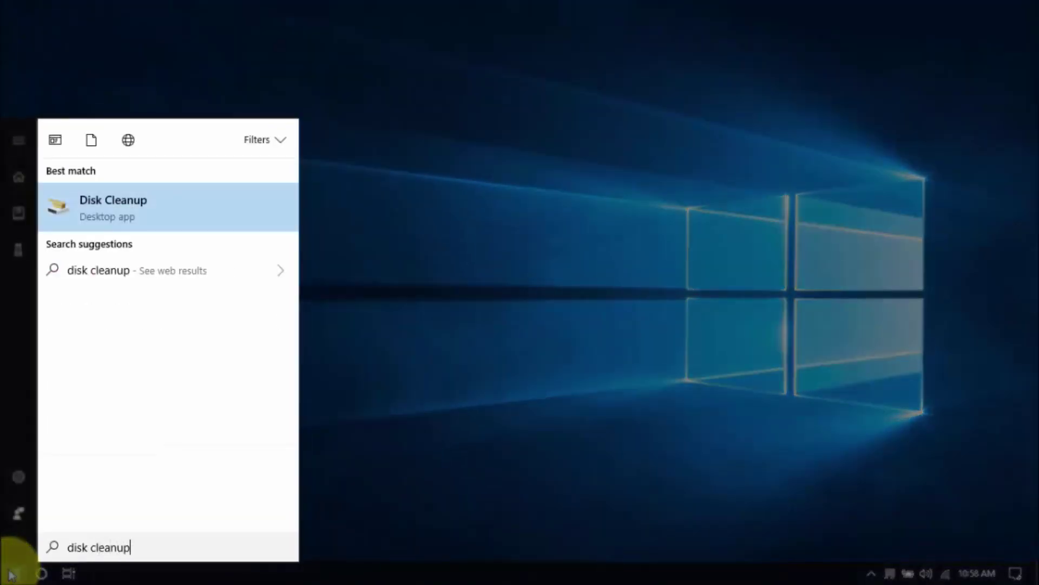
pyautogui.press('Return')
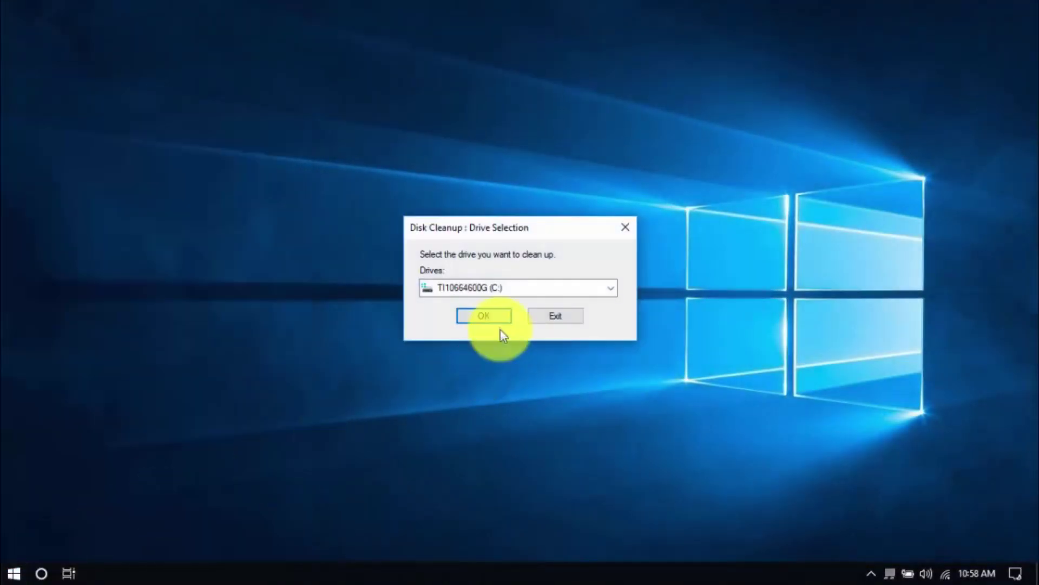
pyautogui.click(497, 324)
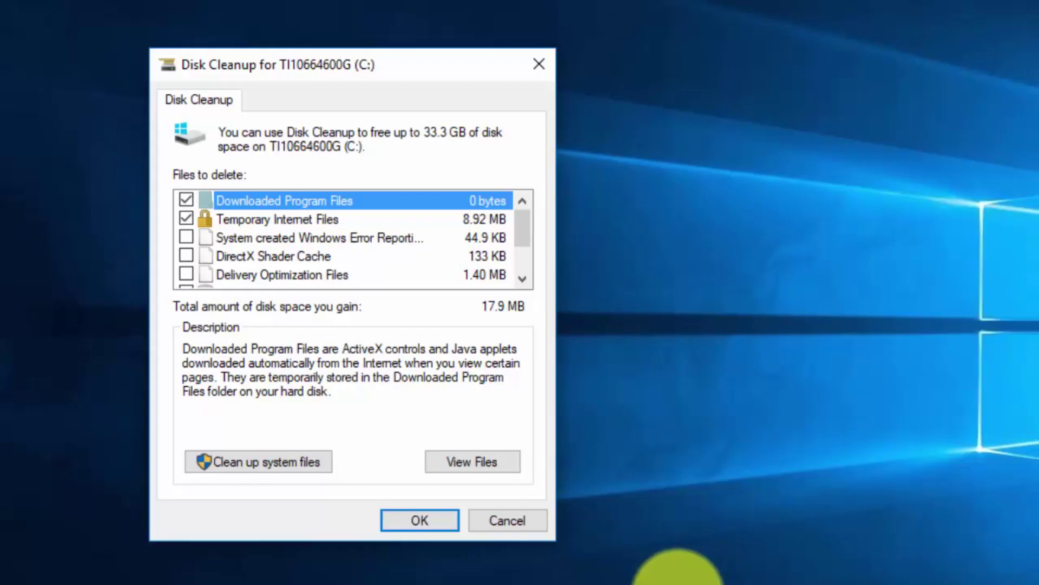
pyautogui.click(287, 455)
pyautogui.press('Return')
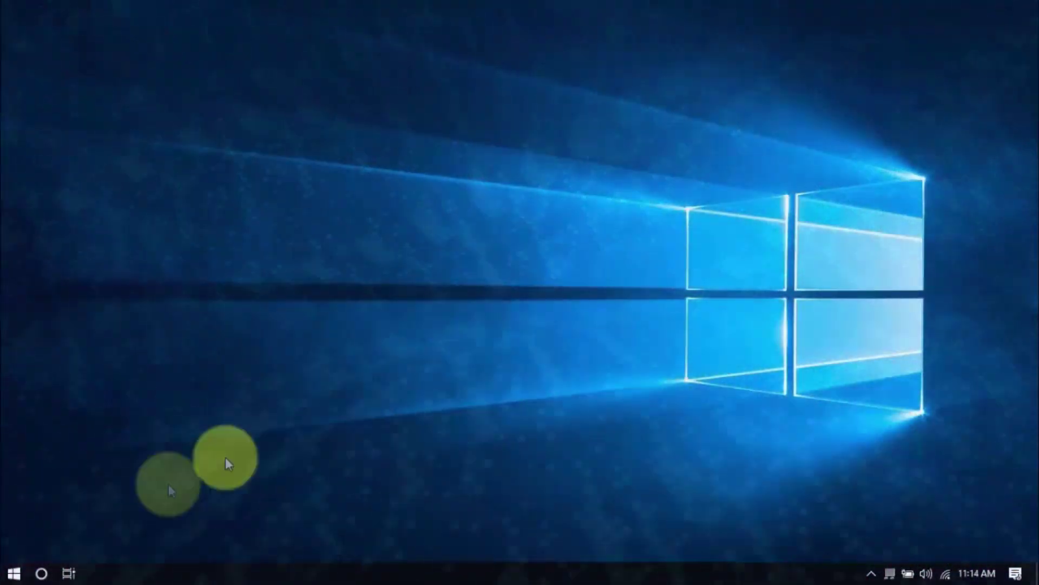
# Step: Launch regedit and expand HKEY_CURRENT_USER > Control Panel
pyautogui.rightClick(13, 573)
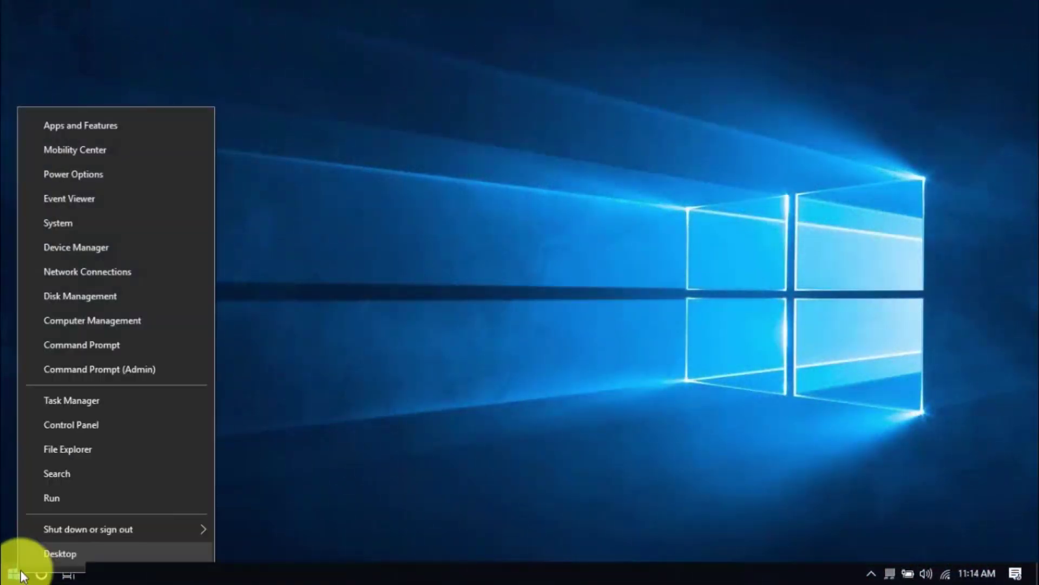
pyautogui.click(62, 502)
pyautogui.write('regedit')
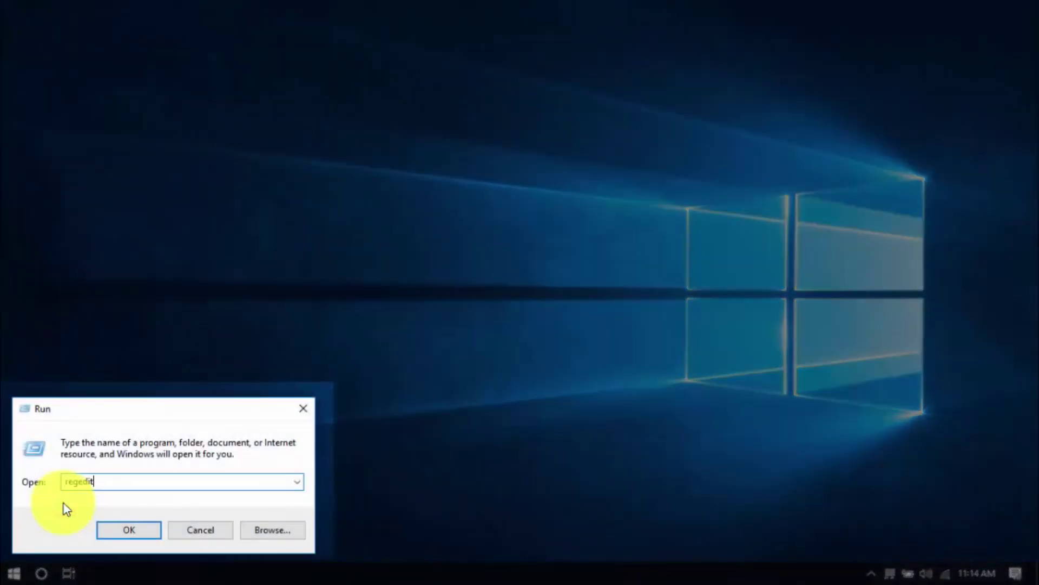
pyautogui.press('Return')
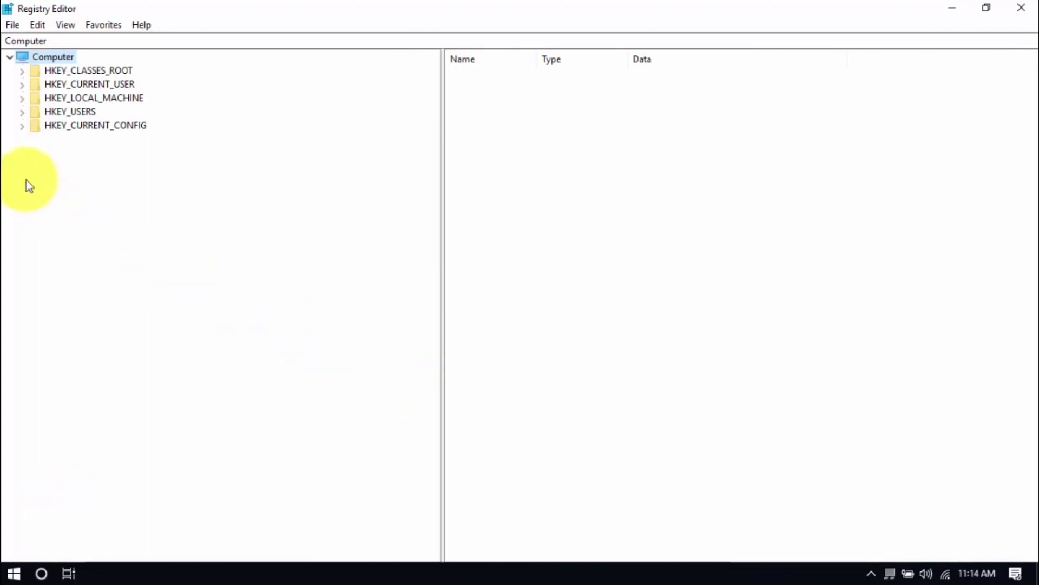
pyautogui.click(25, 86)
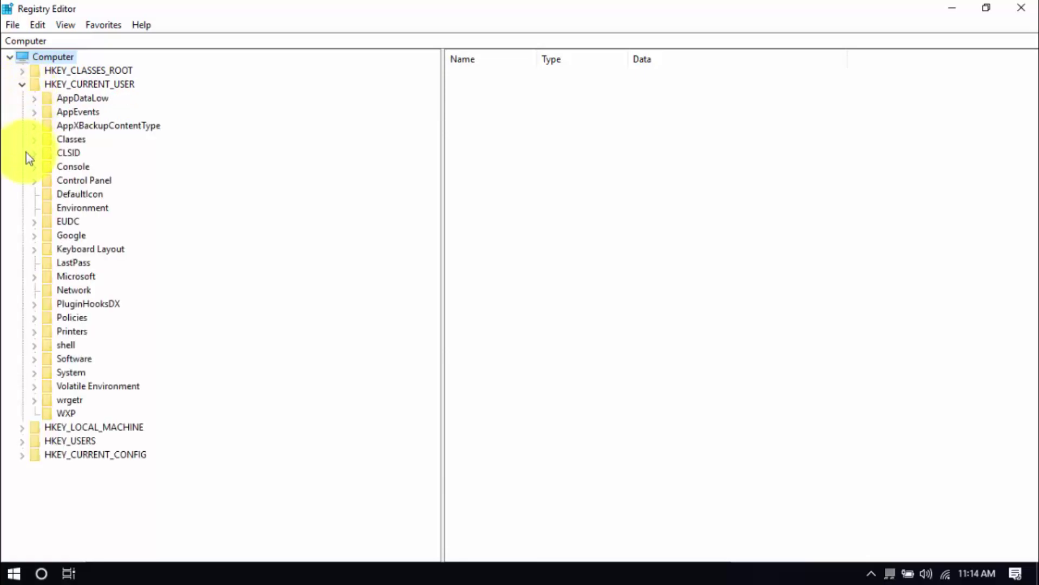
pyautogui.click(34, 181)
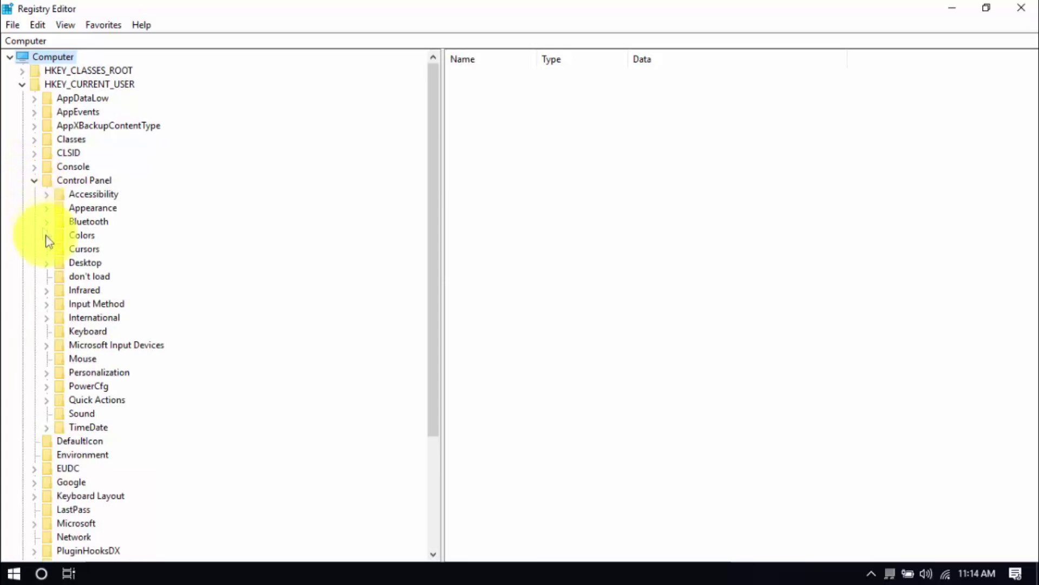
# Step: Set MouseHoverTime under the Mouse key to 10, then select the Desktop key
pyautogui.click(85, 362)
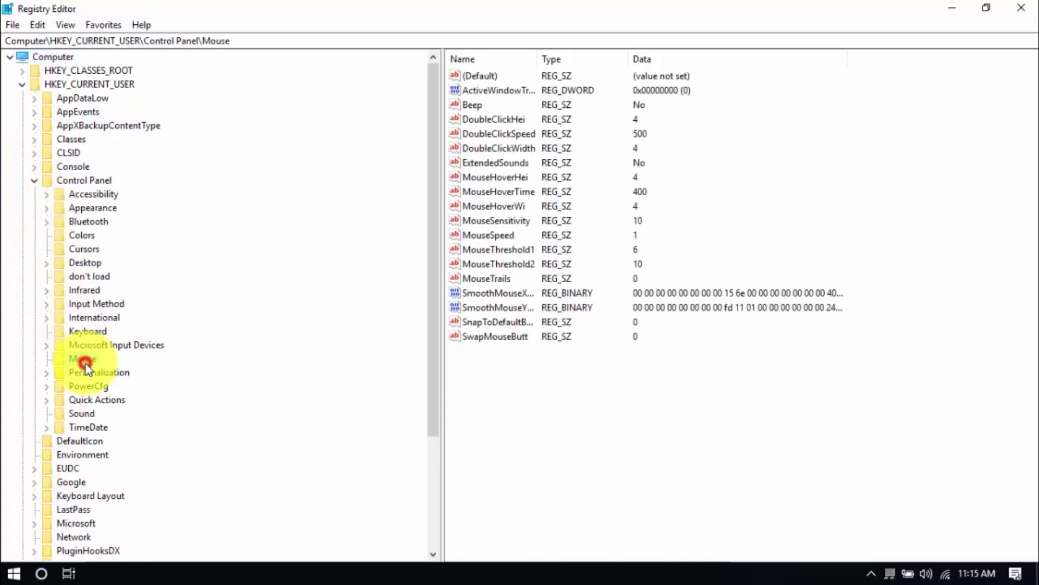
pyautogui.doubleClick(499, 192)
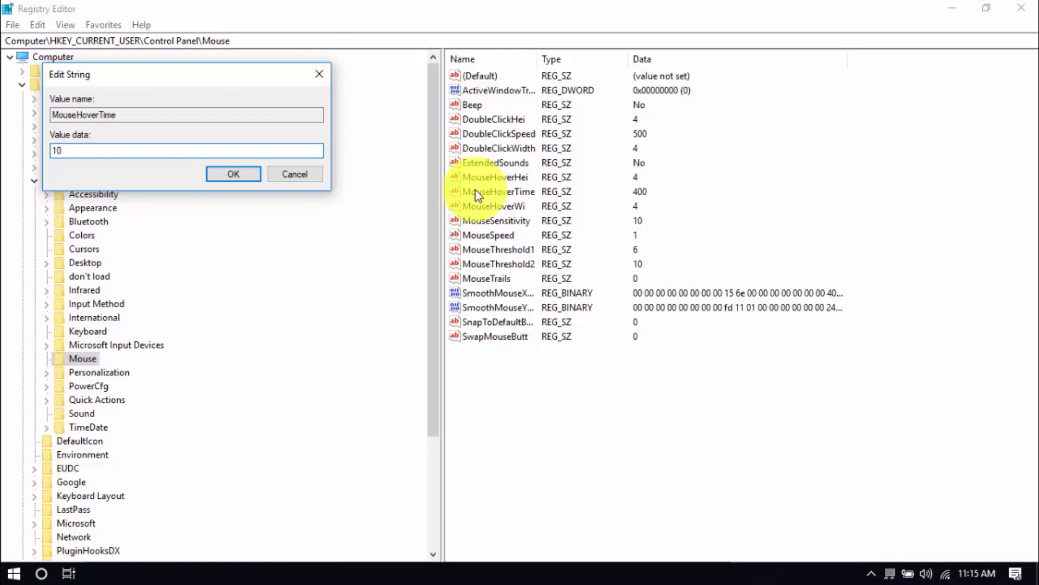
pyautogui.press('Return')
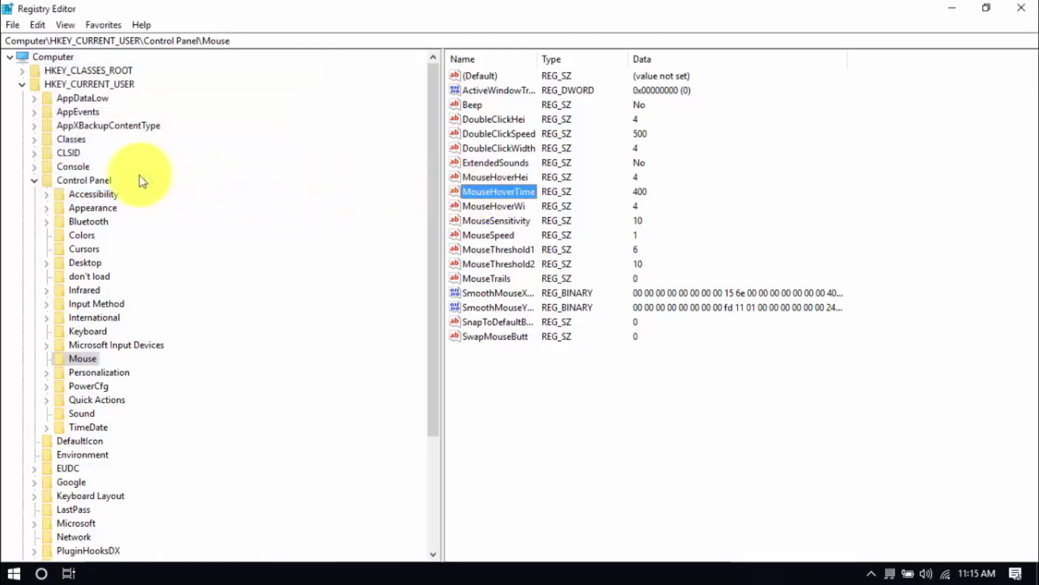
pyautogui.click(88, 263)
# Step: Scroll the Desktop key's values and open MenuShowDelay (currently 400) for editing
pyautogui.scroll(-5, 587, 376)
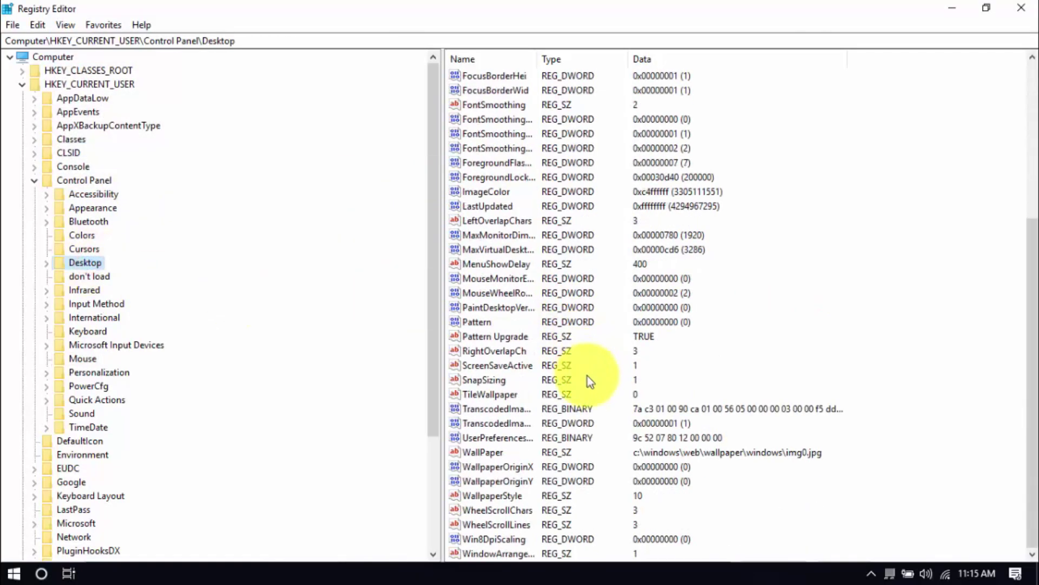
pyautogui.click(515, 265)
pyautogui.doubleClick(515, 265)
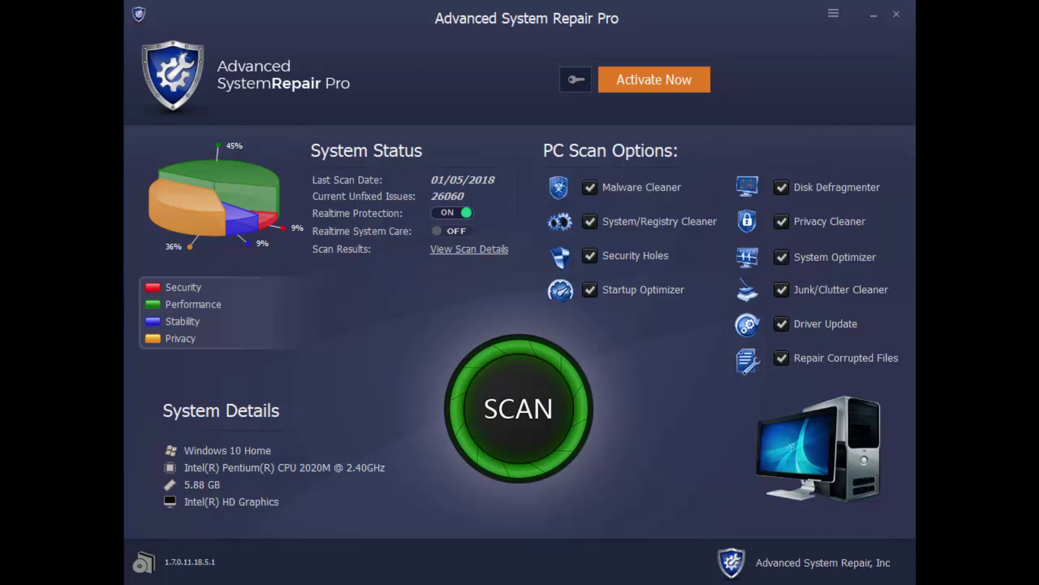
# Step: Start a full PC scan with the SCAN button in Advanced System Repair Pro
pyautogui.click(500, 431)
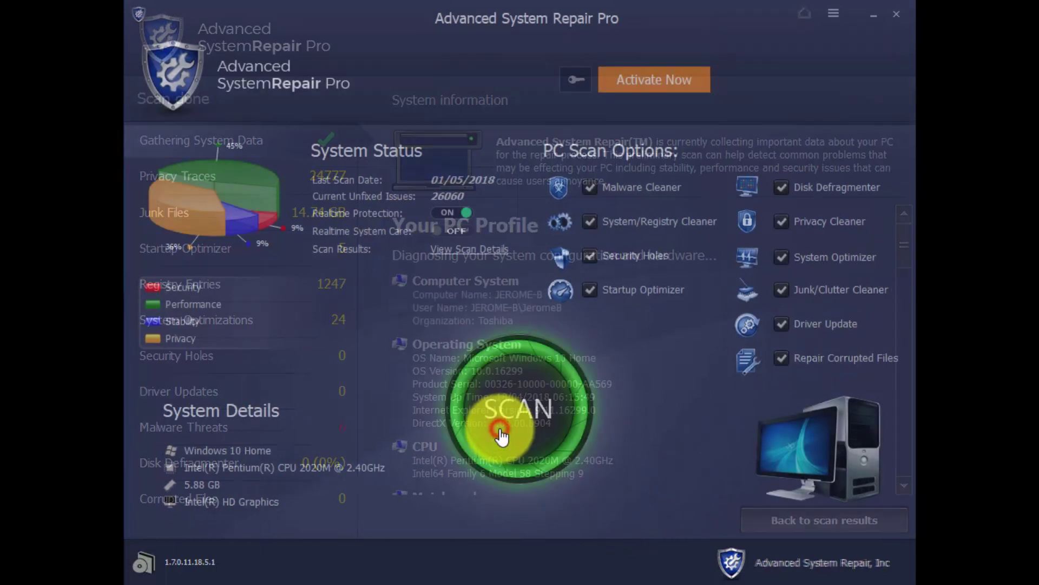